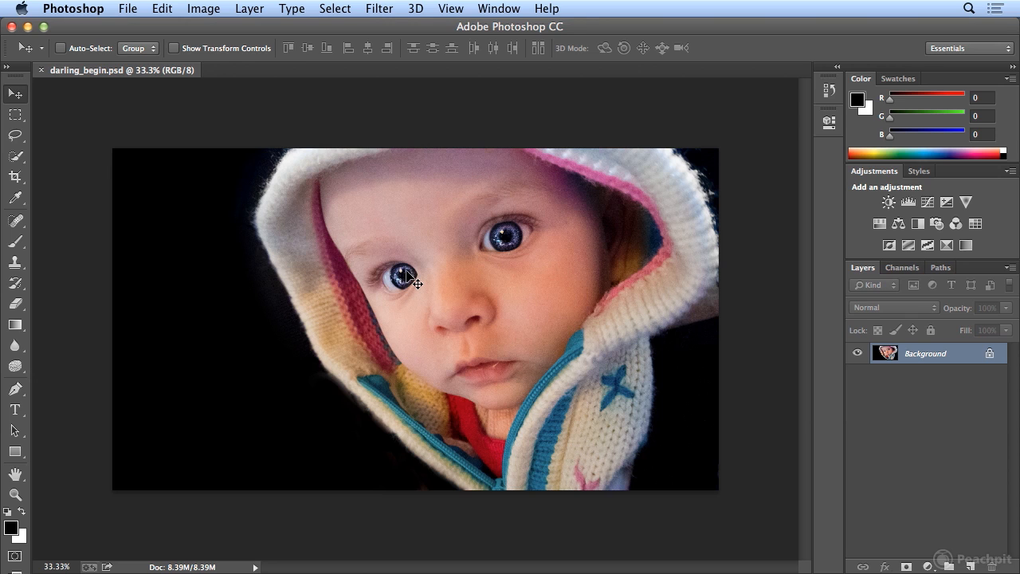
Step: Convert the image to Grayscale mode, discarding the colour information, and undo the conversion
click(206, 8)
mouse_move(209, 30)
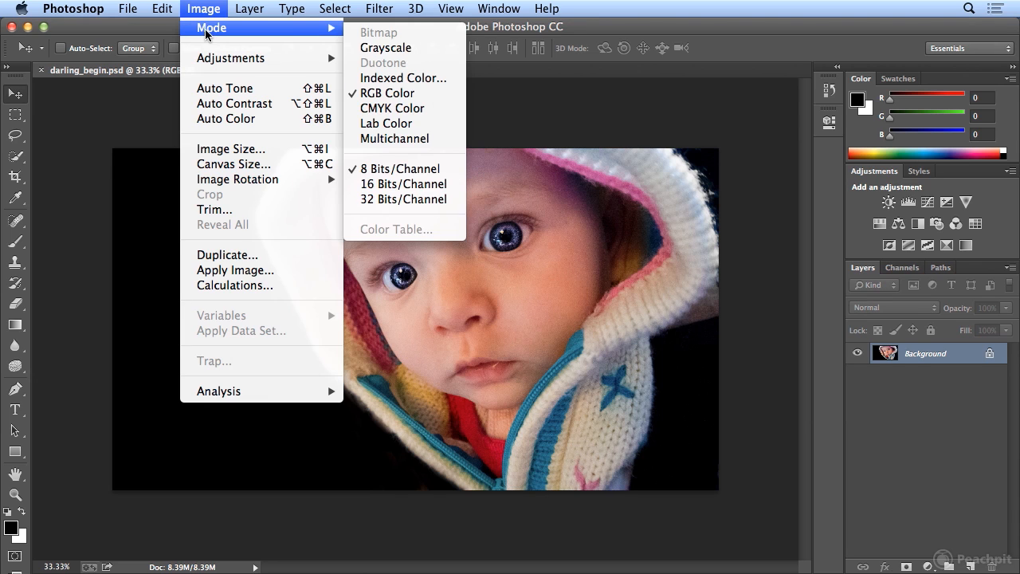
click(436, 50)
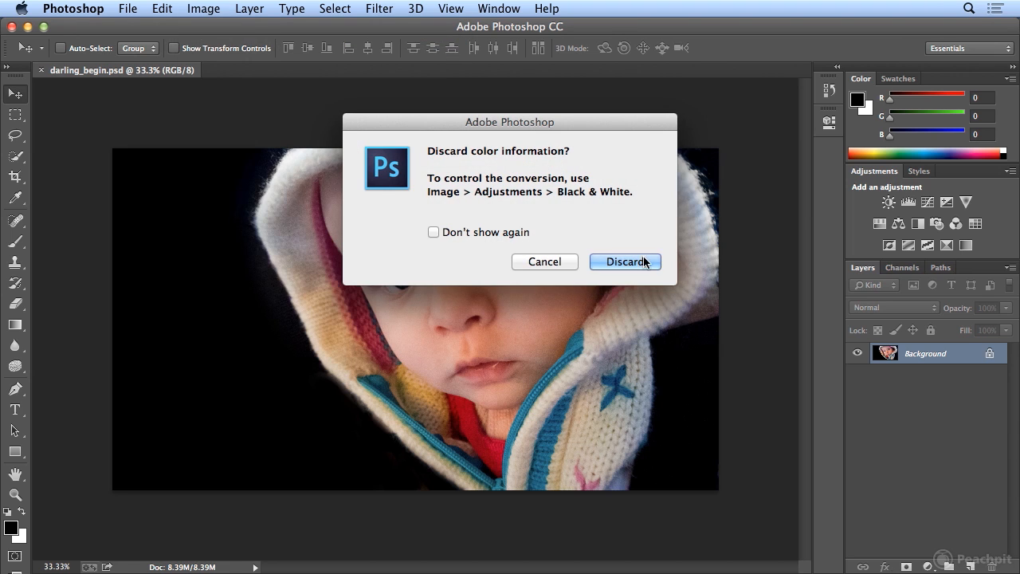
click(638, 261)
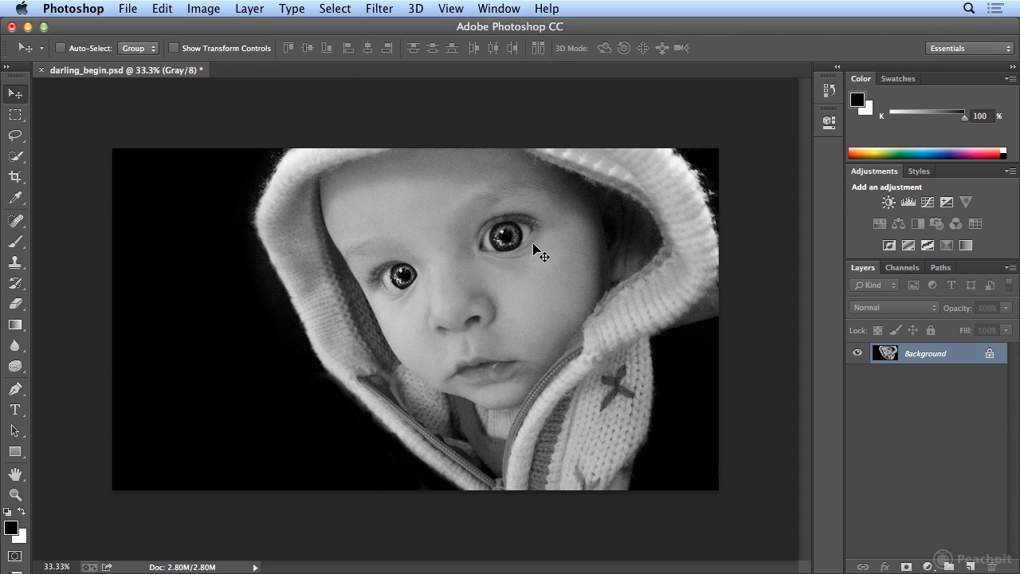
click(171, 8)
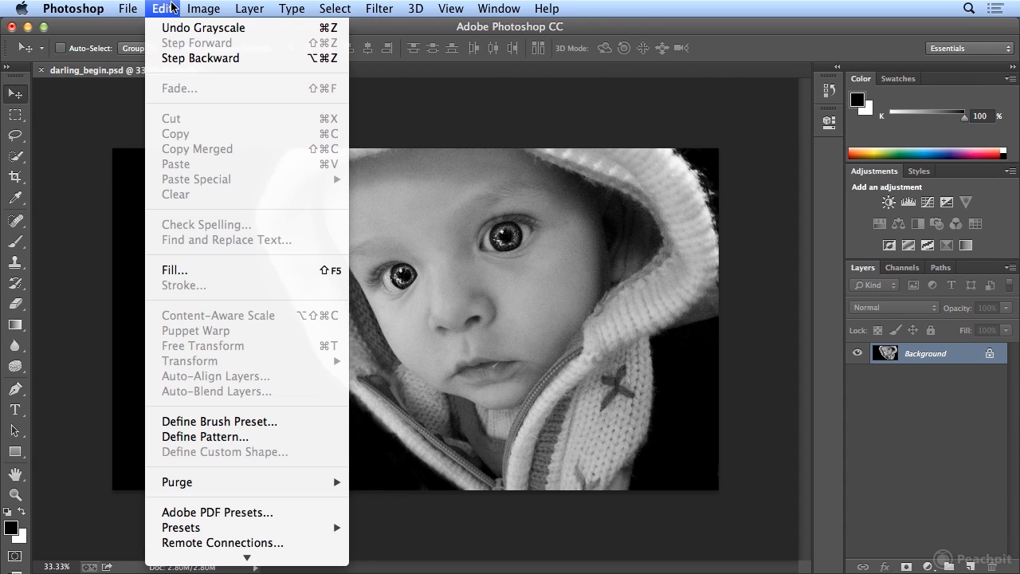
click(171, 28)
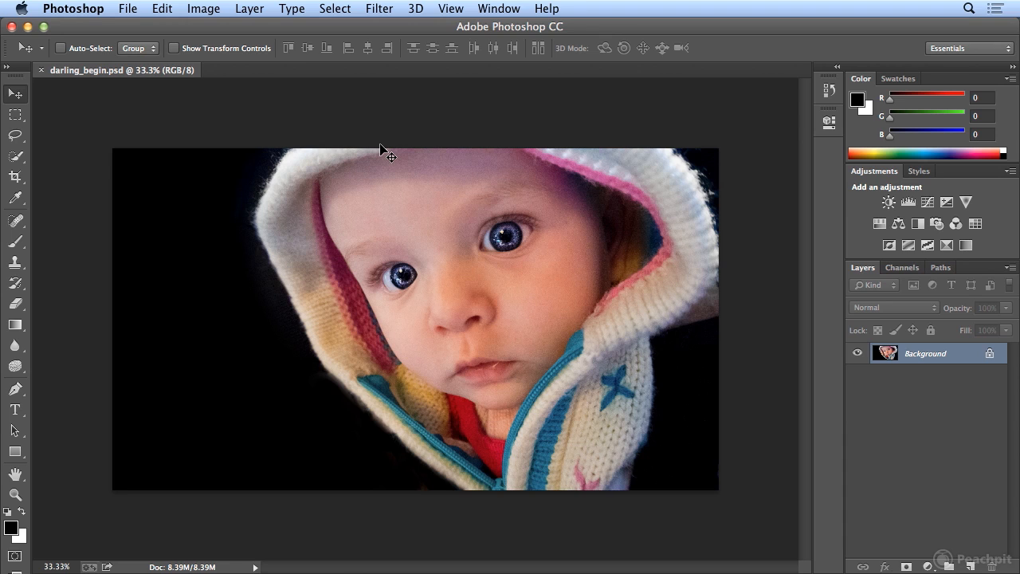
Step: Draw an elliptical marquee selection around the iris of the left-hand eye in the photo
click(15, 114)
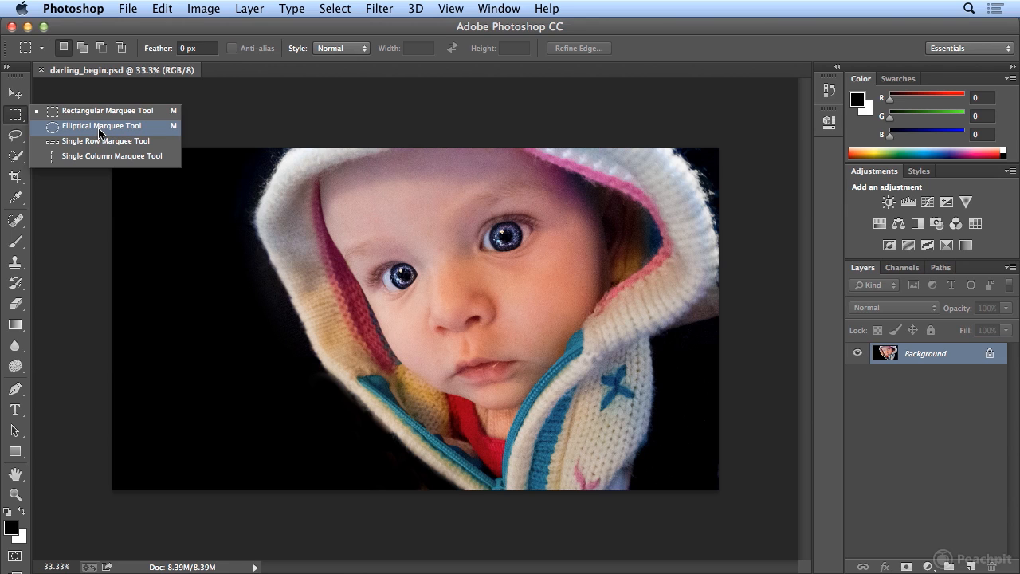
click(99, 127)
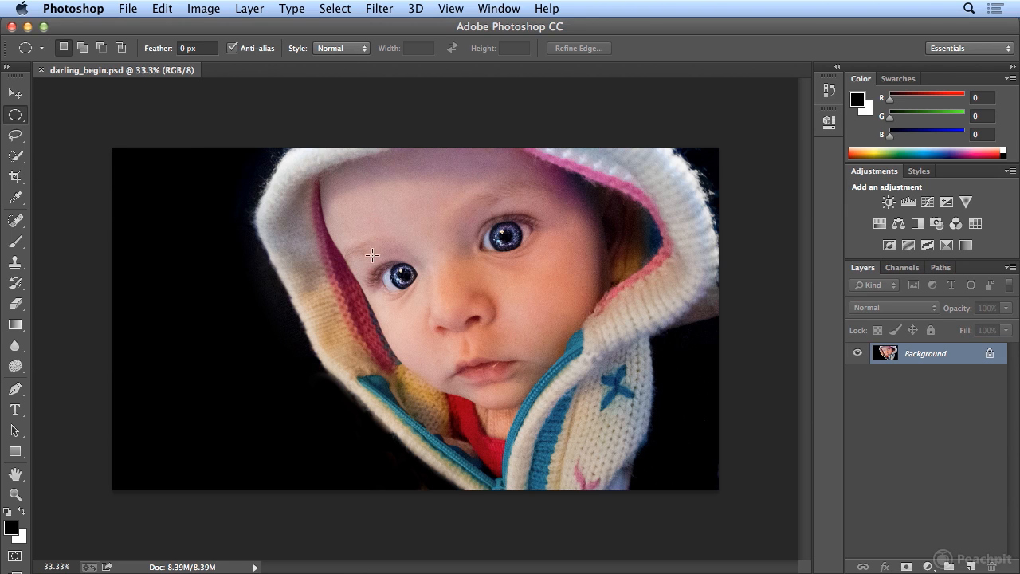
drag(393, 268, 415, 287)
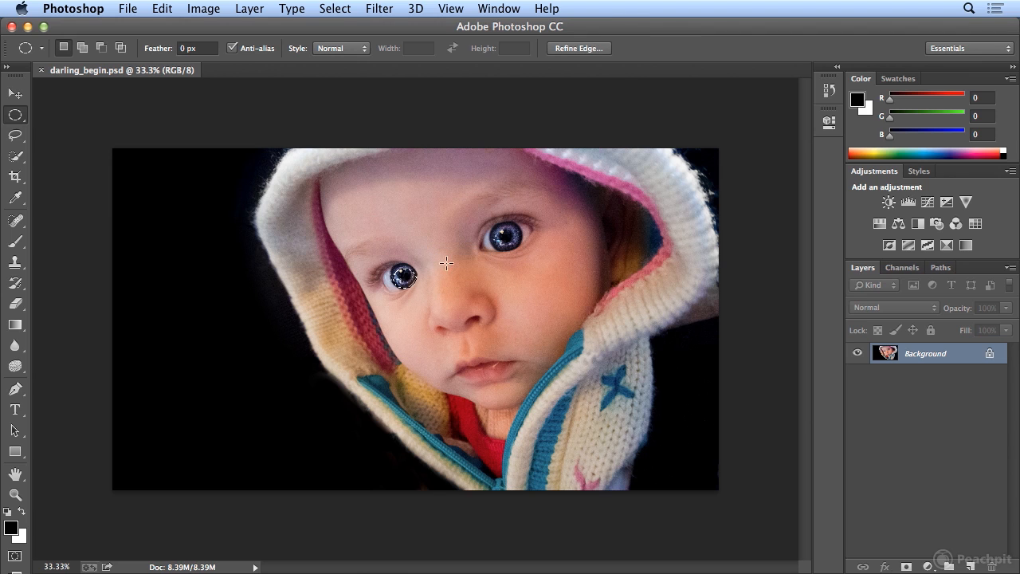
Step: Reposition the elliptical selection so it sits over the left-hand iris, working at 100% magnification
click(451, 8)
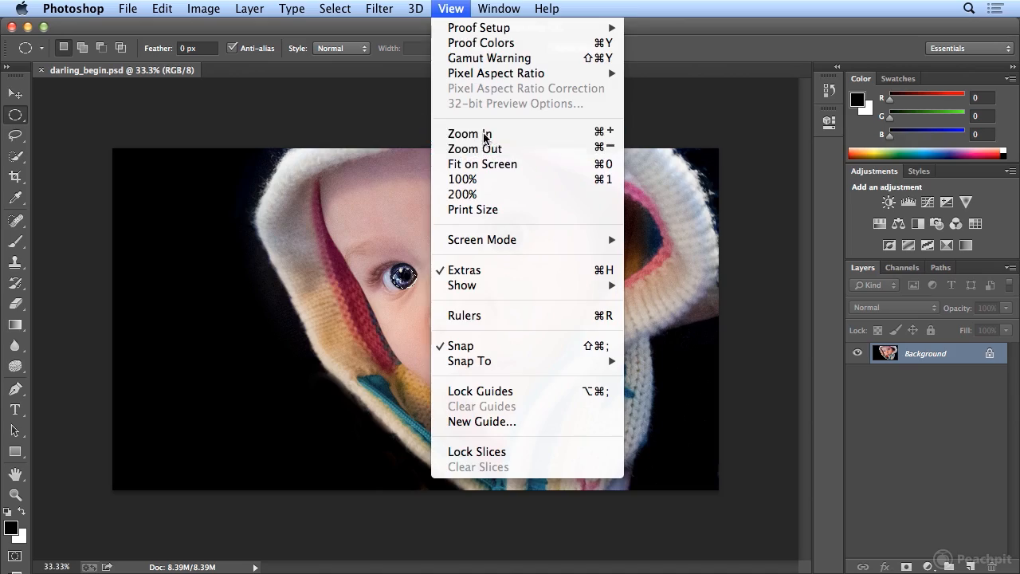
click(484, 137)
click(451, 8)
click(483, 135)
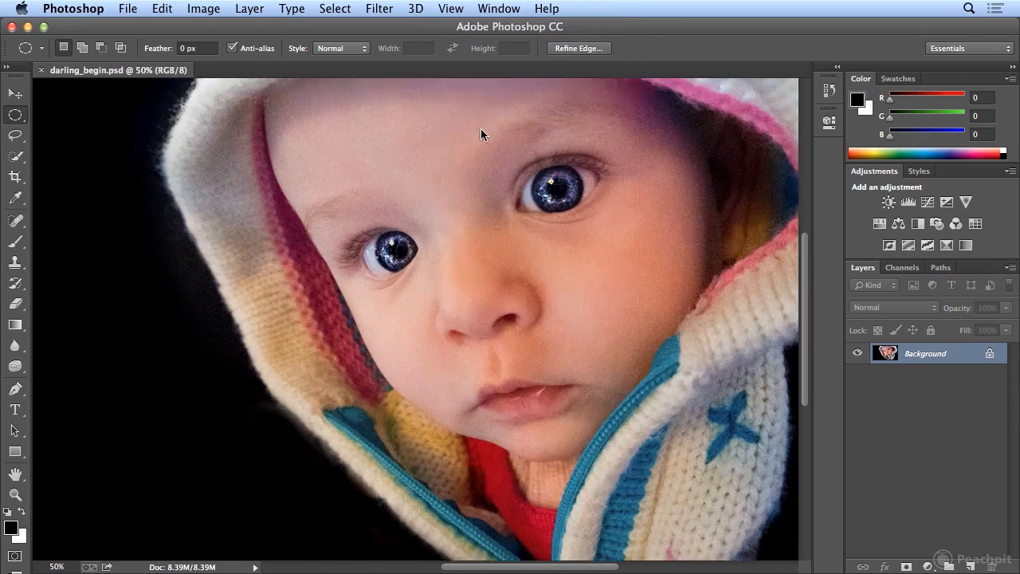
click(451, 8)
click(483, 135)
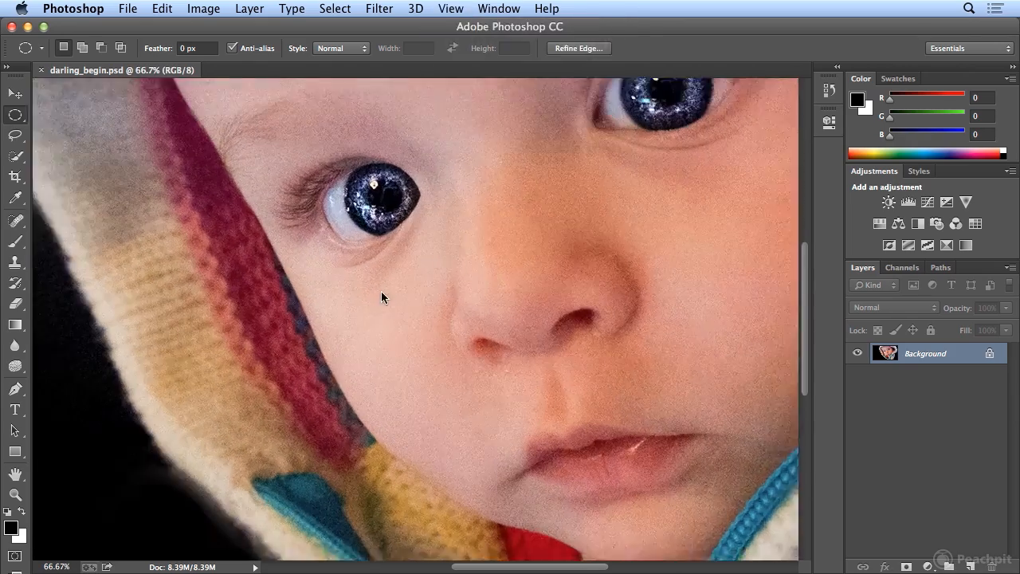
drag(396, 210, 390, 197)
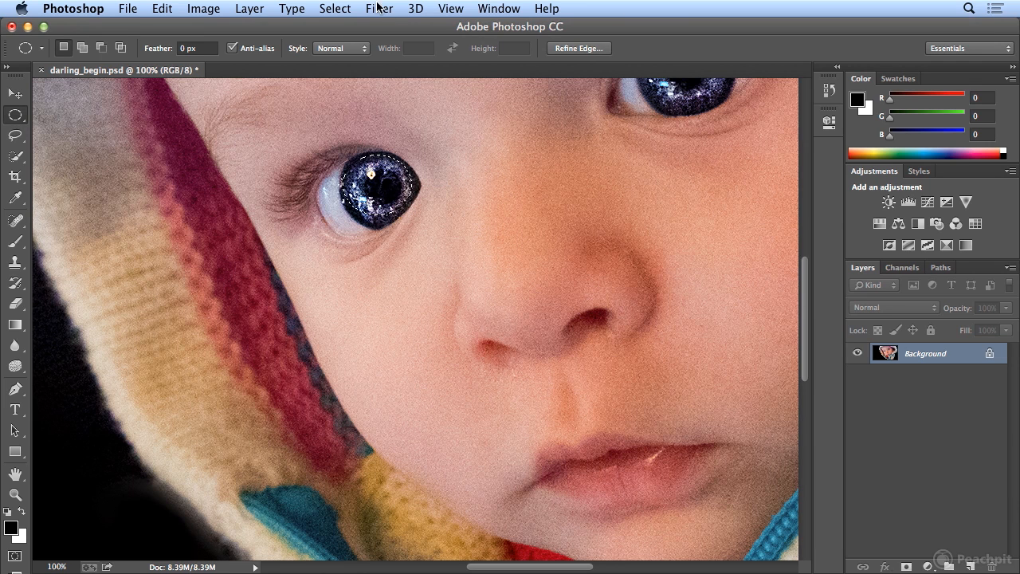
Step: Transform the selection to 102.30% width and 117.11% height and nudge it up one pixel to fit the iris
click(338, 7)
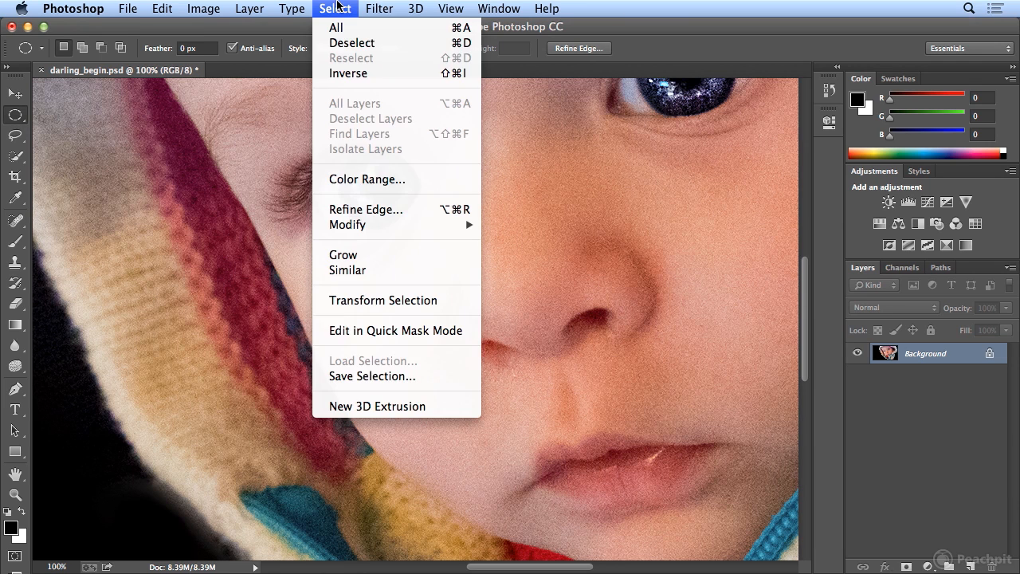
click(424, 300)
drag(411, 214, 416, 230)
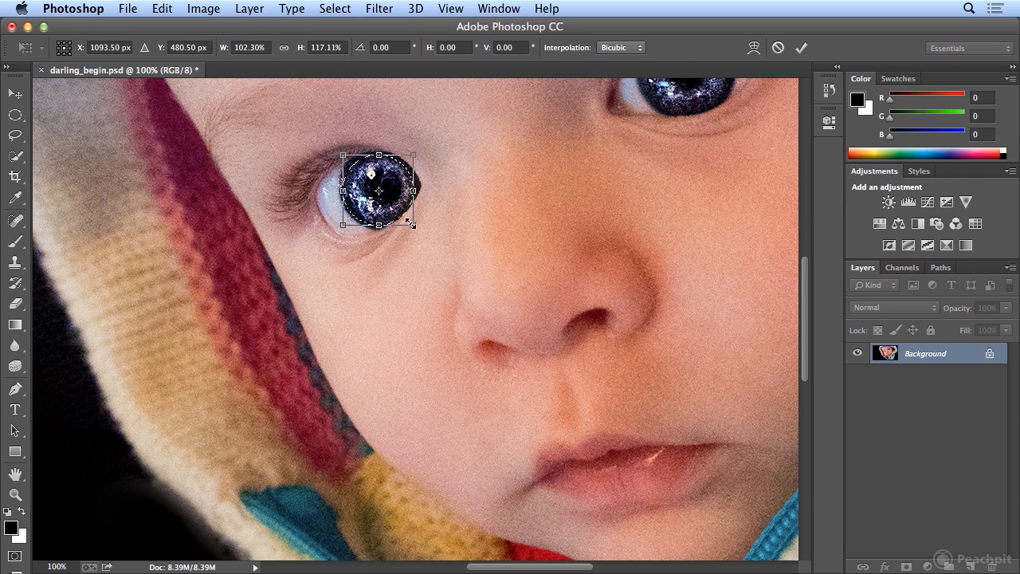
key(Up)
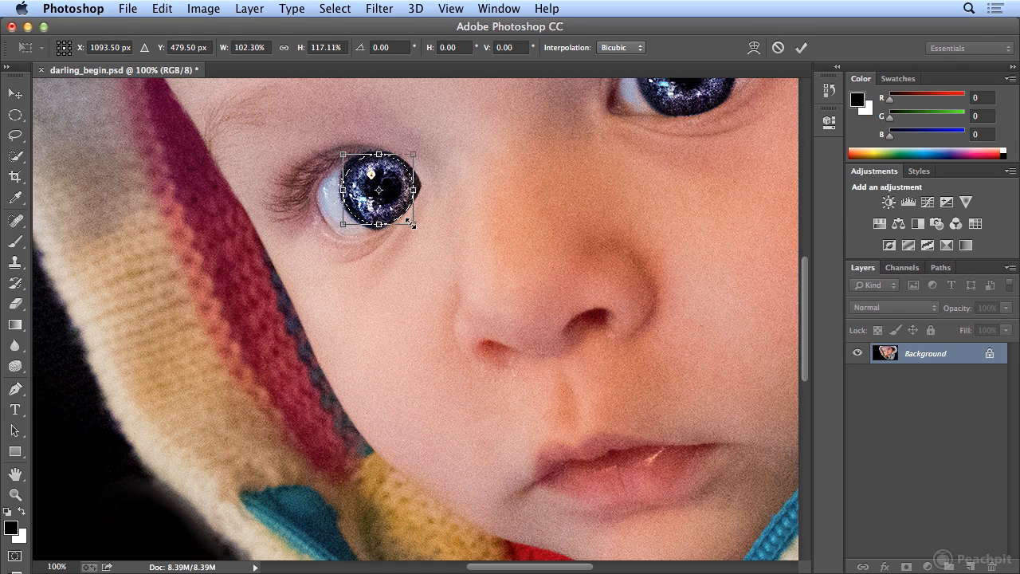
key(Return)
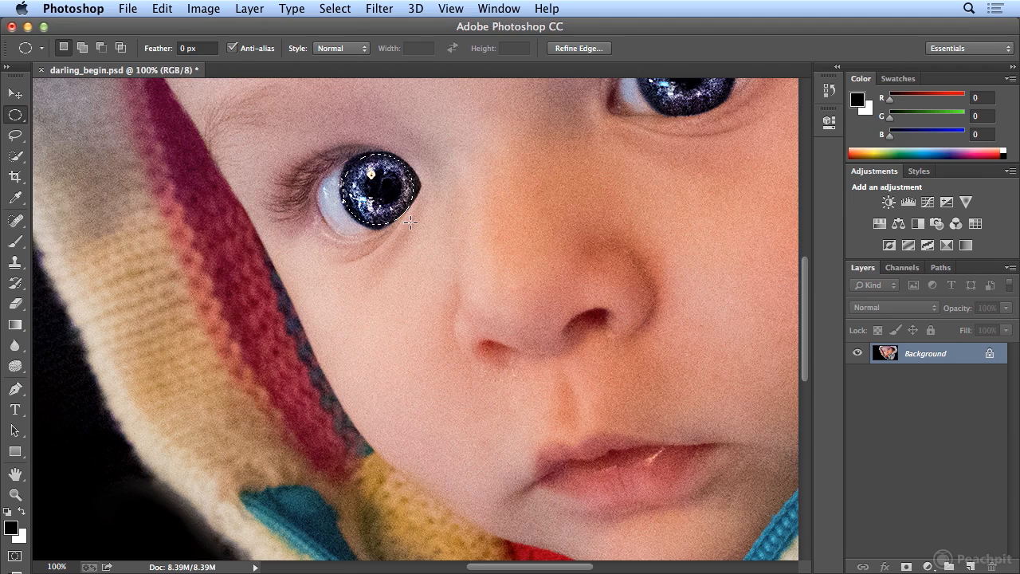
Step: Invert the selection so that everything except the left-hand iris is selected
key(super+minus)
key(super+minus)
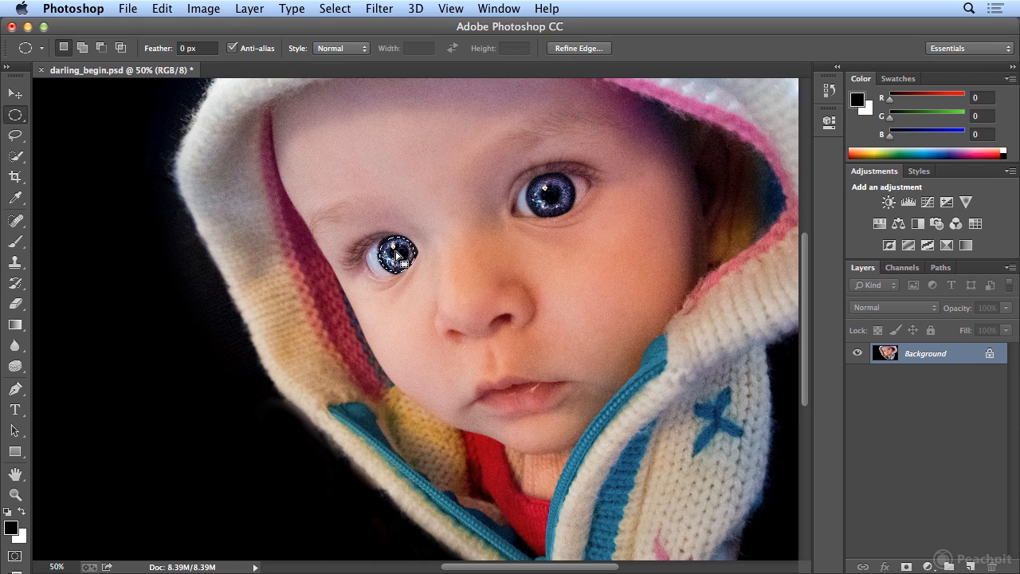
click(356, 9)
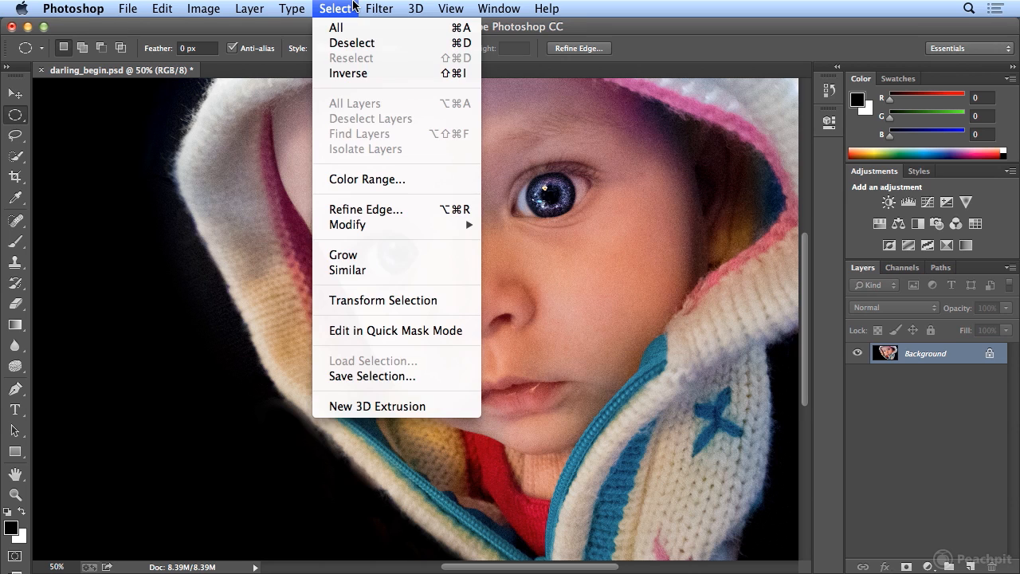
click(356, 73)
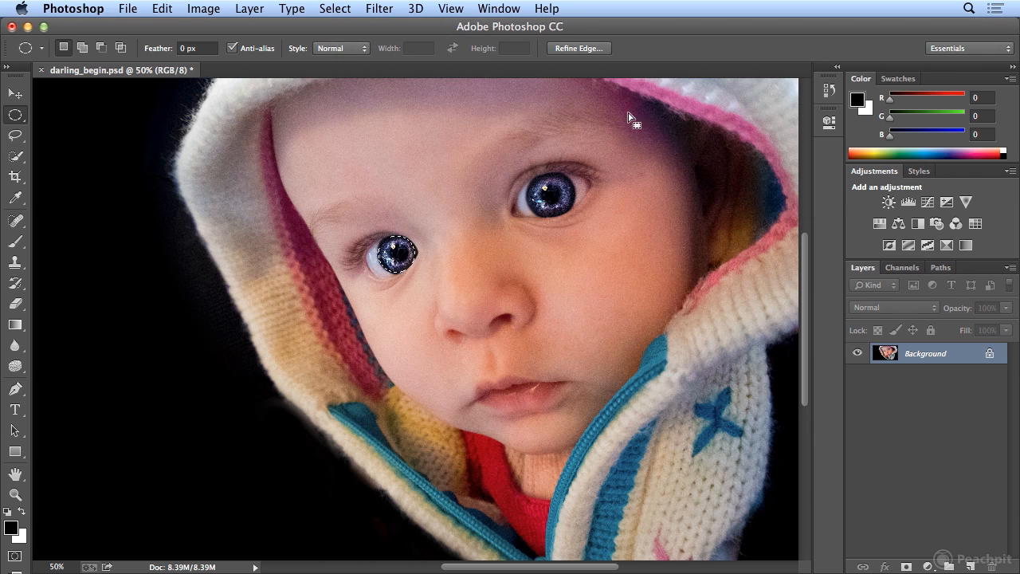
key(super+minus)
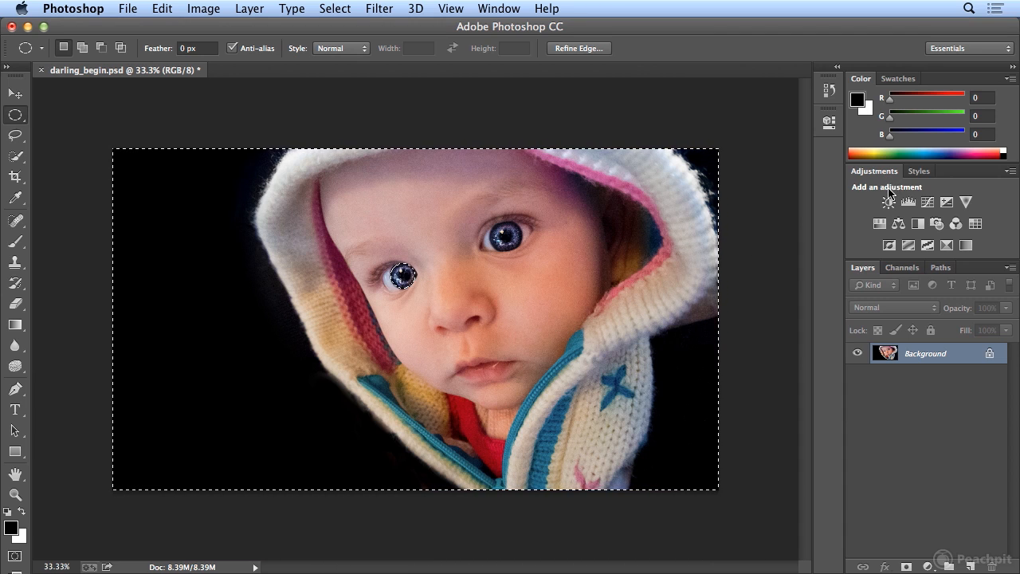
Step: Add a Black & White adjustment layer from the selection and compare the photo with the layer hidden and shown
click(917, 224)
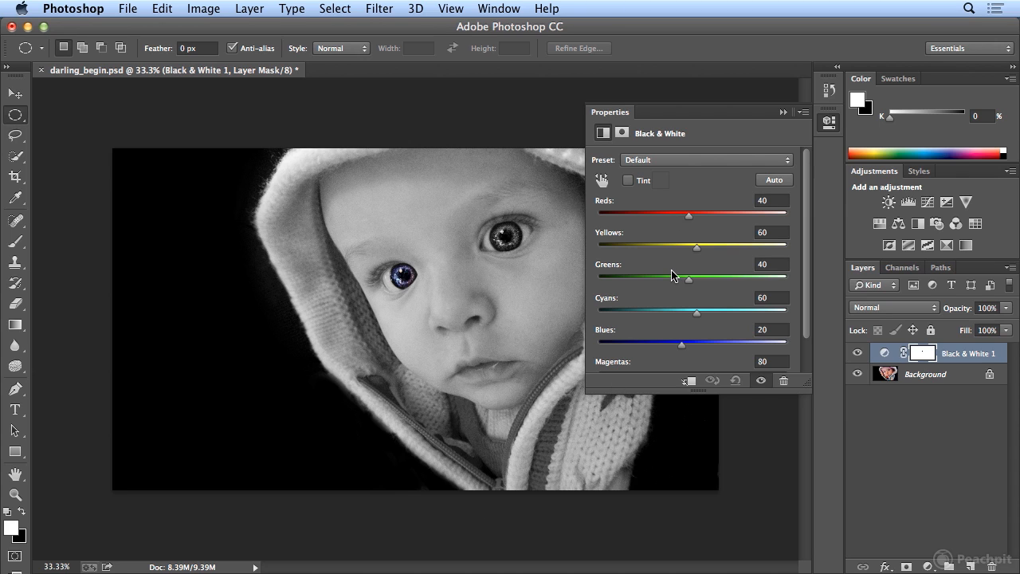
click(858, 354)
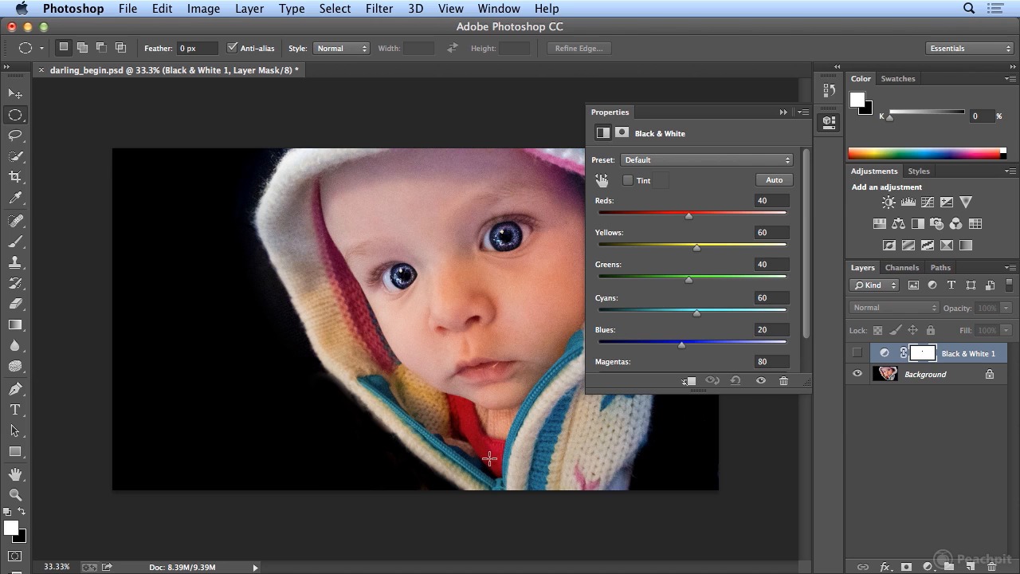
click(859, 353)
Step: Set Reds to 147 and Yellows to 128 in the Black & White adjustment
drag(690, 217, 737, 216)
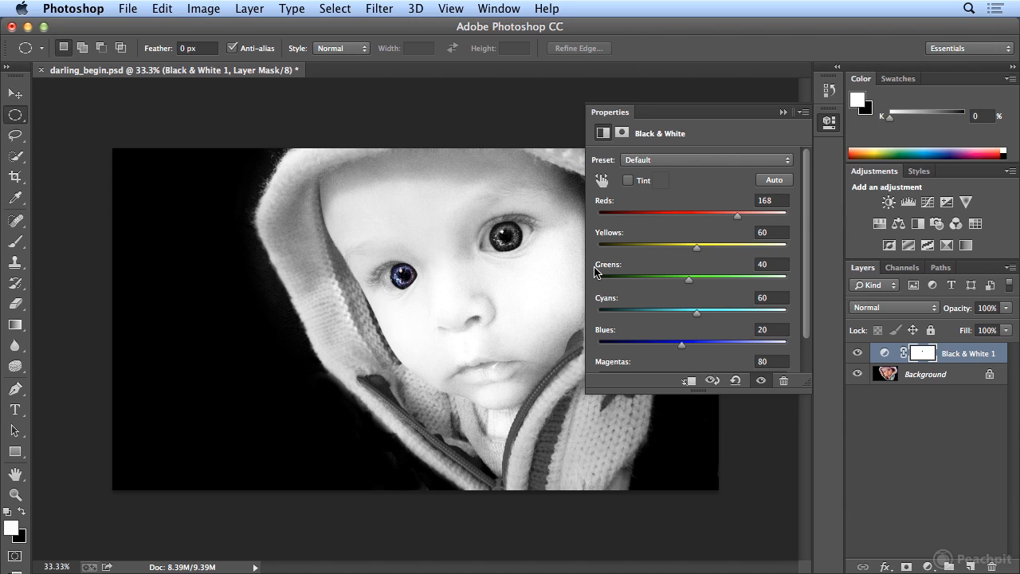
mouse_move(740, 216)
mouse_down()
mouse_move(755, 221)
mouse_move(716, 223)
mouse_move(729, 223)
mouse_up()
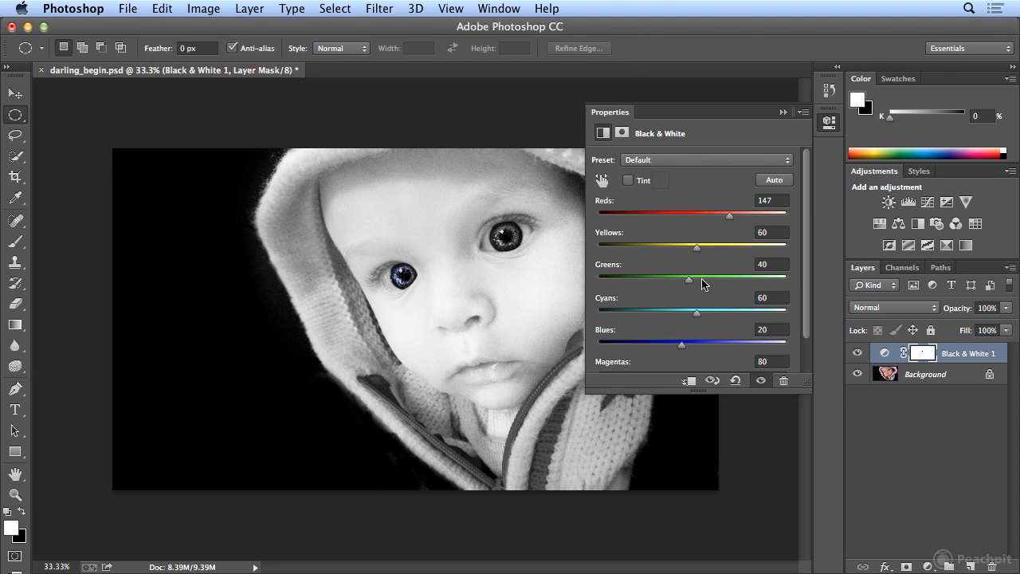
drag(696, 252, 606, 261)
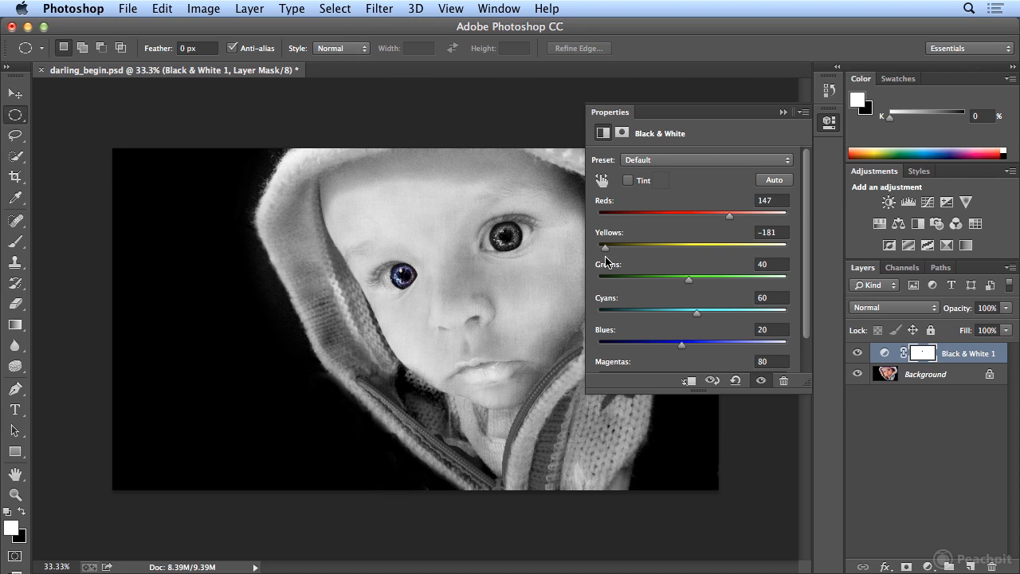
drag(606, 261, 722, 254)
Step: Set Greens to 300, Cyans to 132, Blues to 180 and Magentas to 107 in the Black & White adjustment
drag(689, 285, 852, 297)
drag(697, 313, 726, 313)
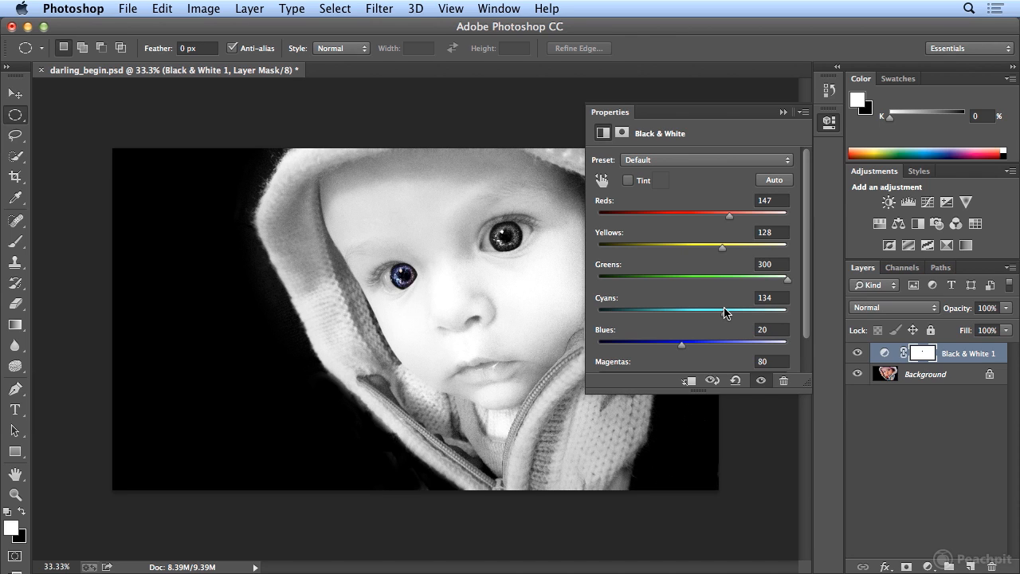
drag(683, 346, 742, 347)
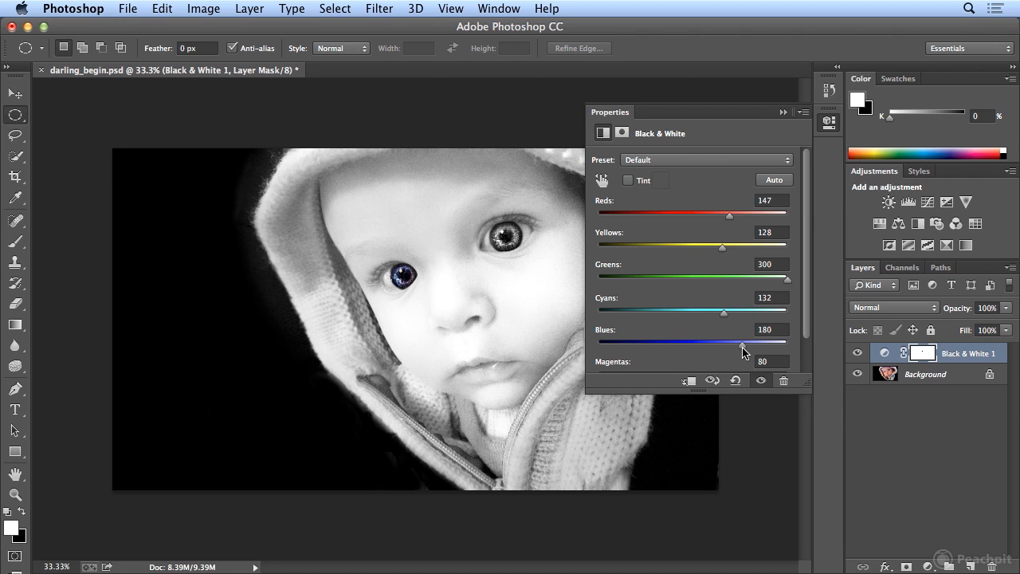
drag(805, 381, 804, 454)
mouse_move(703, 374)
mouse_down()
mouse_move(608, 380)
mouse_move(774, 380)
mouse_move(713, 380)
mouse_up()
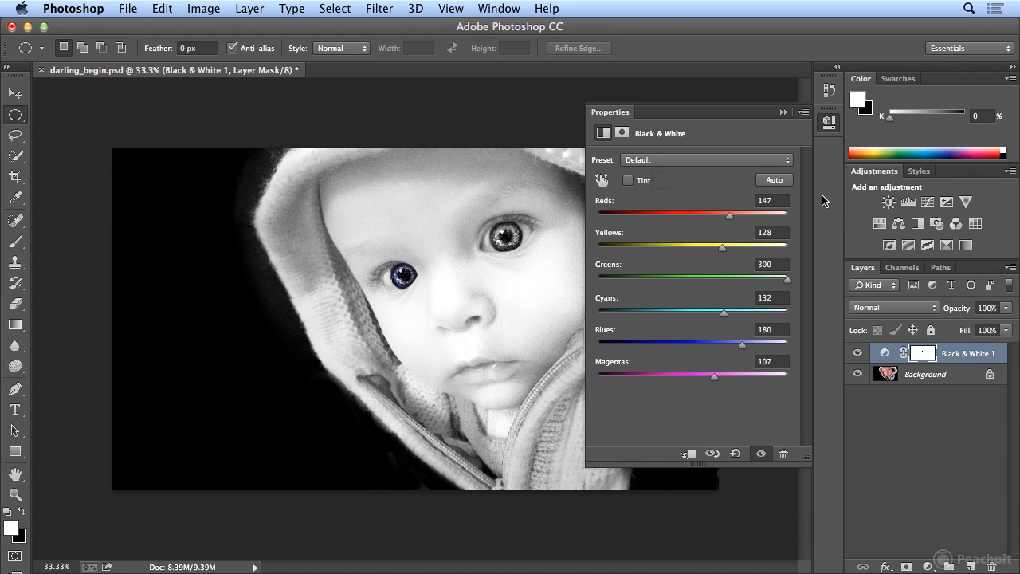
click(829, 125)
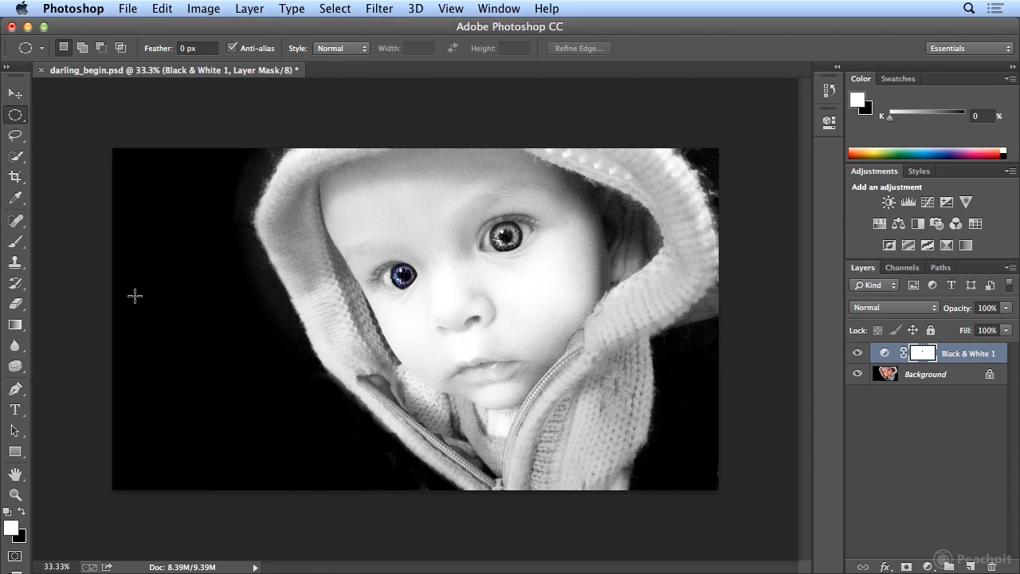
Step: Paint black on the adjustment layer's mask over the right-hand iris with a soft 132 px Brush
key(b)
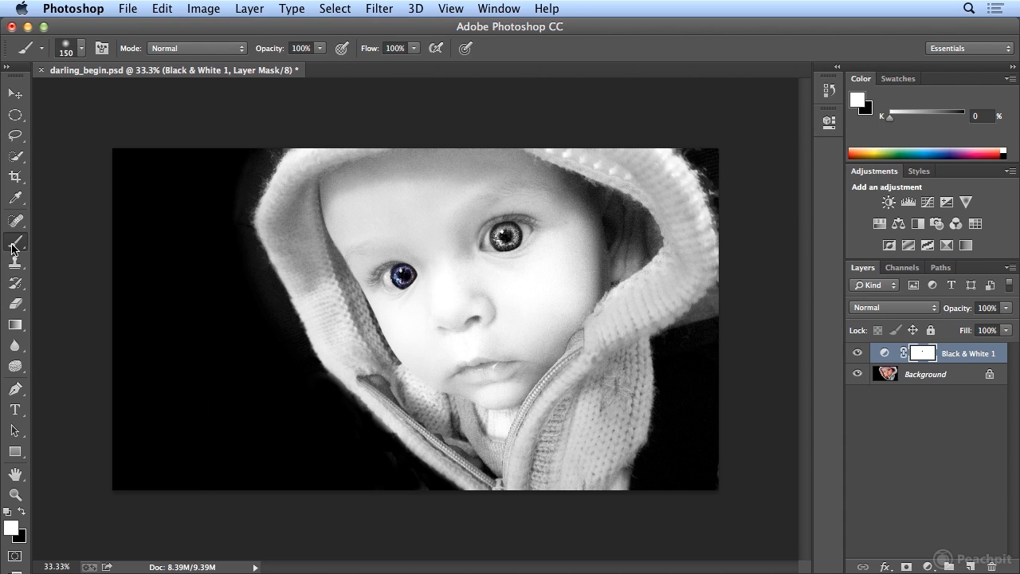
click(24, 513)
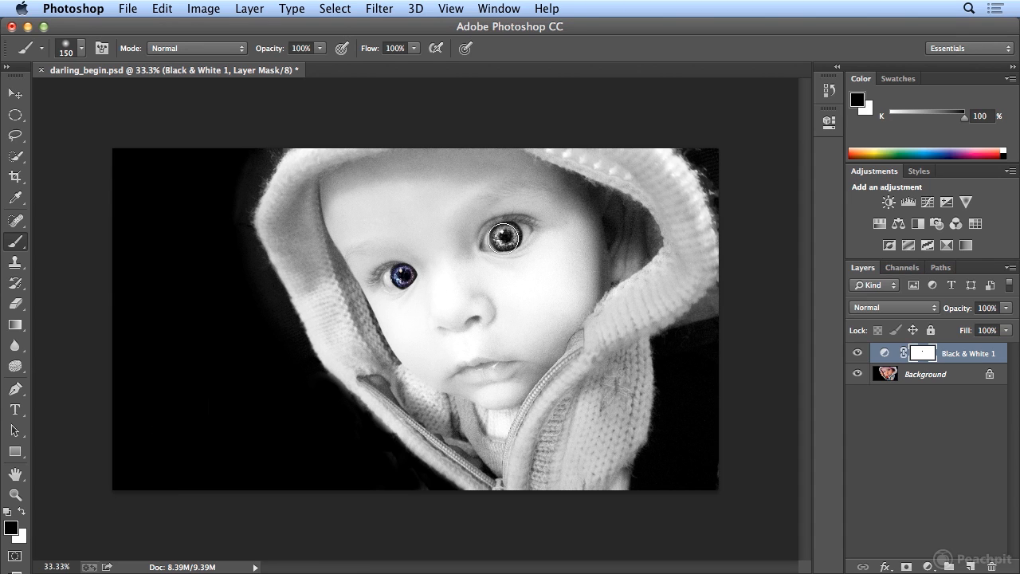
click(82, 54)
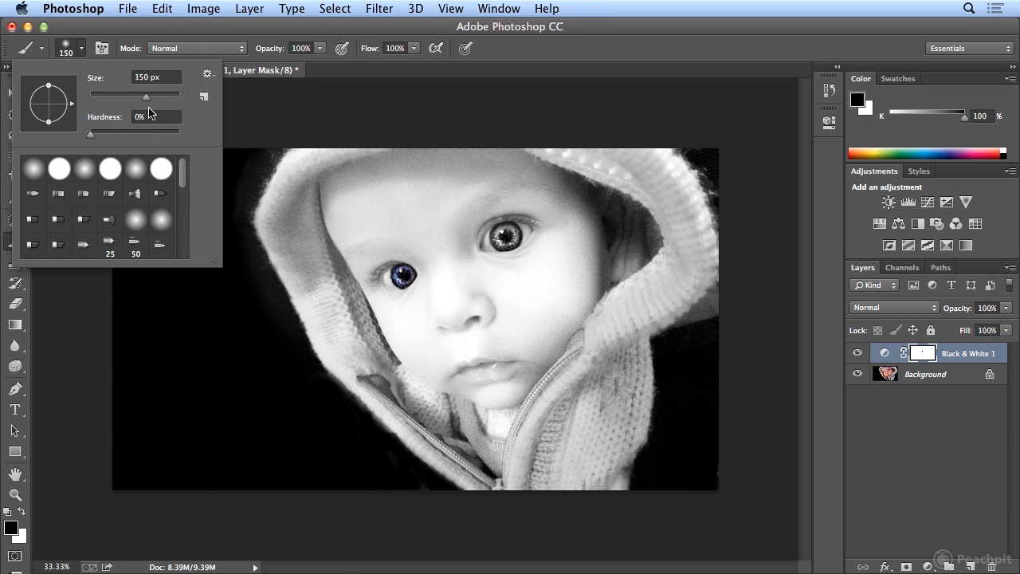
mouse_move(149, 101)
mouse_down()
mouse_move(127, 101)
mouse_move(137, 100)
mouse_up()
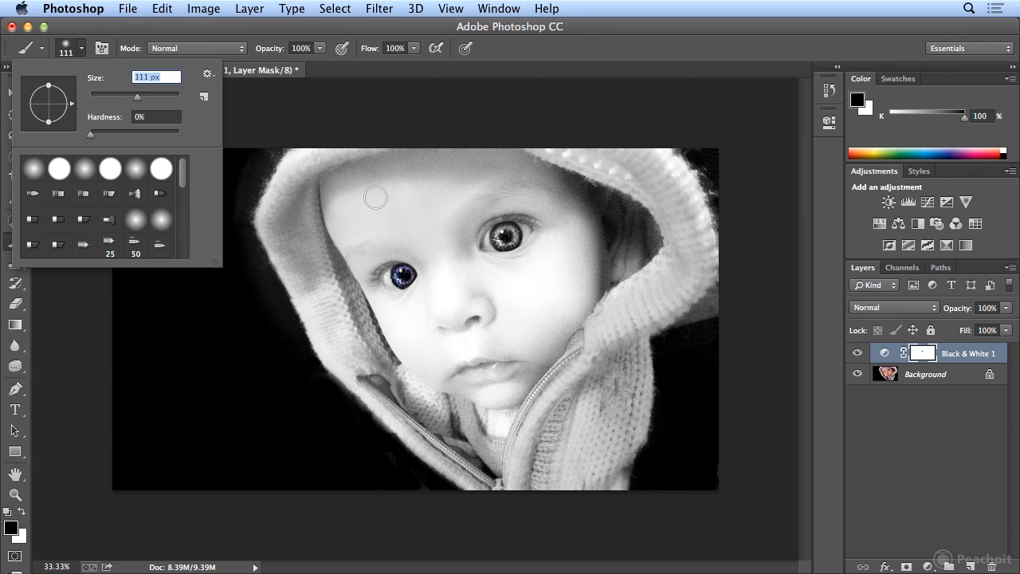
drag(137, 99, 142, 99)
drag(506, 237, 507, 235)
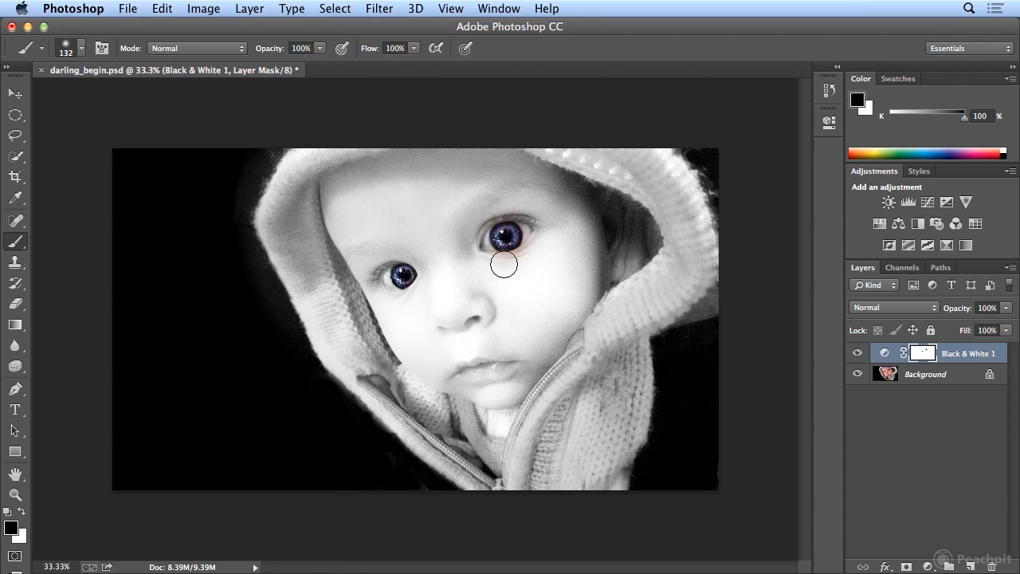
Step: Paint white on the adjustment layer's mask around the right-hand iris with a 28 px Brush at 82% hardness to remove the skin colour
click(81, 50)
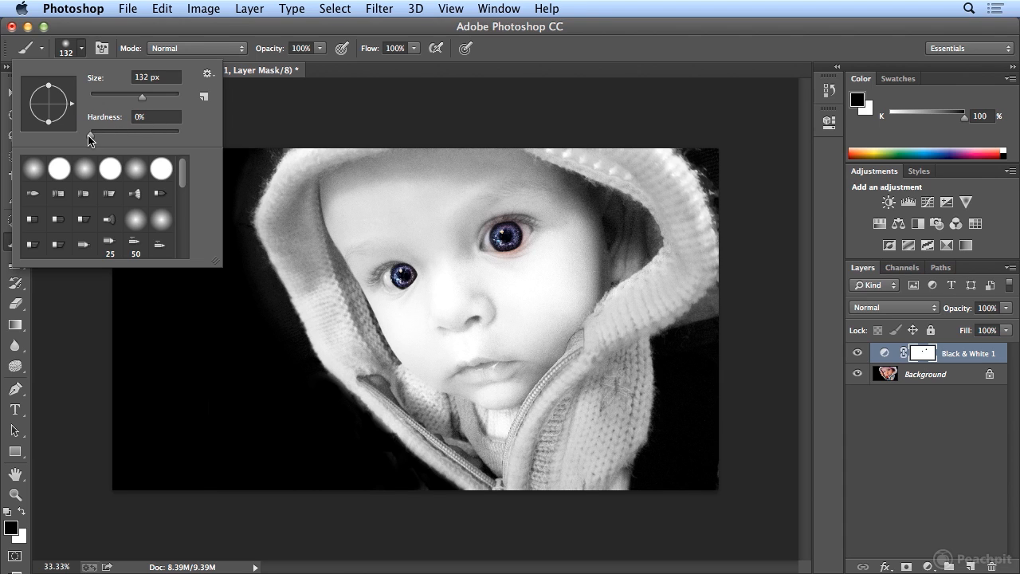
mouse_move(90, 141)
mouse_down()
mouse_move(198, 143)
mouse_move(83, 141)
mouse_up()
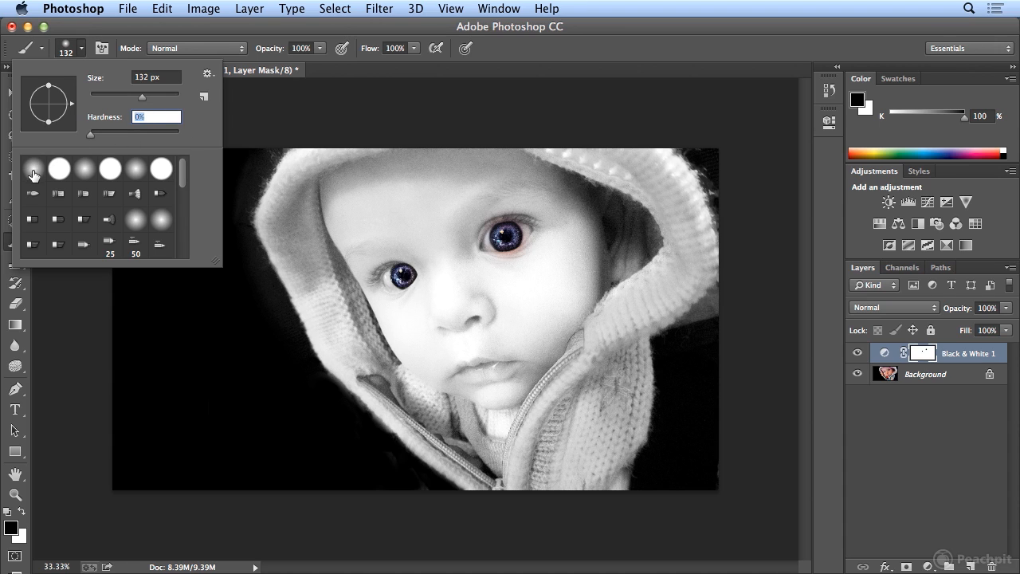
drag(91, 137, 165, 141)
click(625, 52)
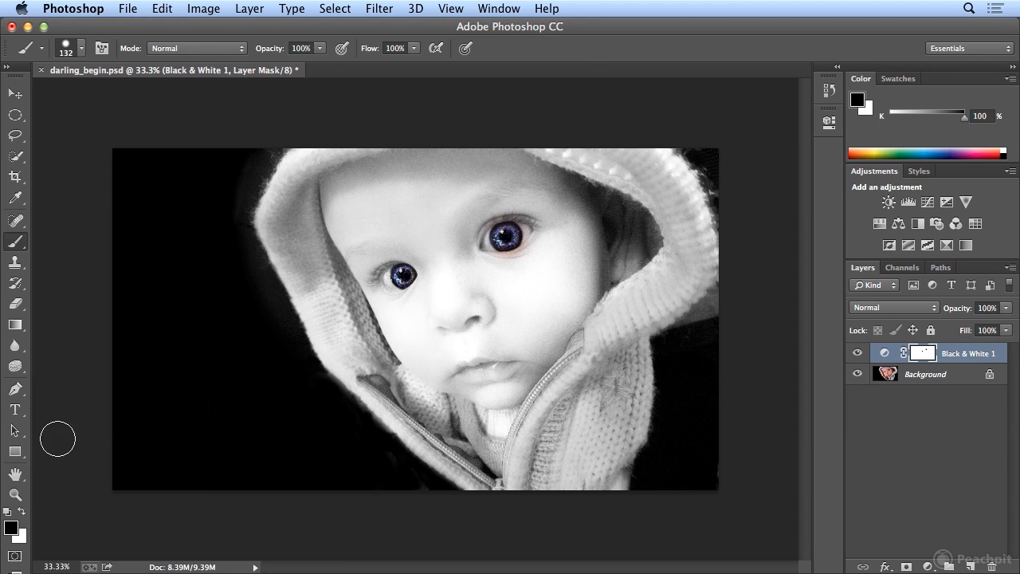
click(23, 514)
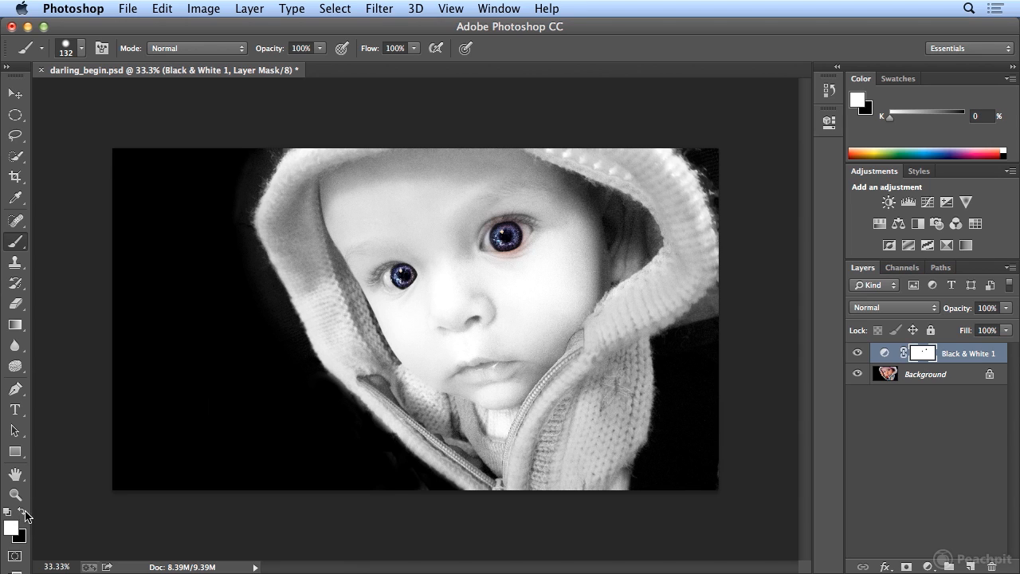
click(81, 48)
drag(137, 102, 99, 102)
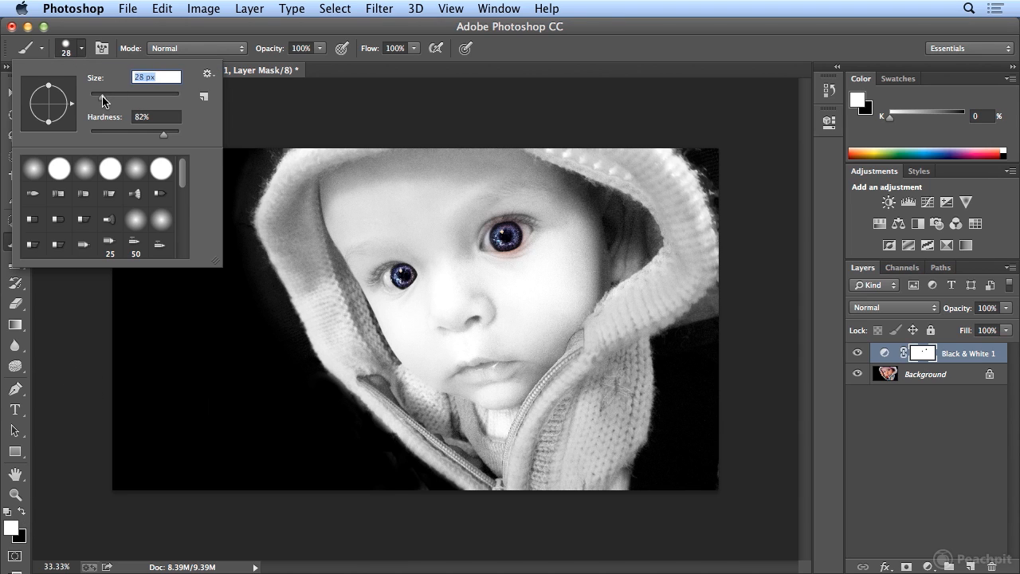
click(503, 256)
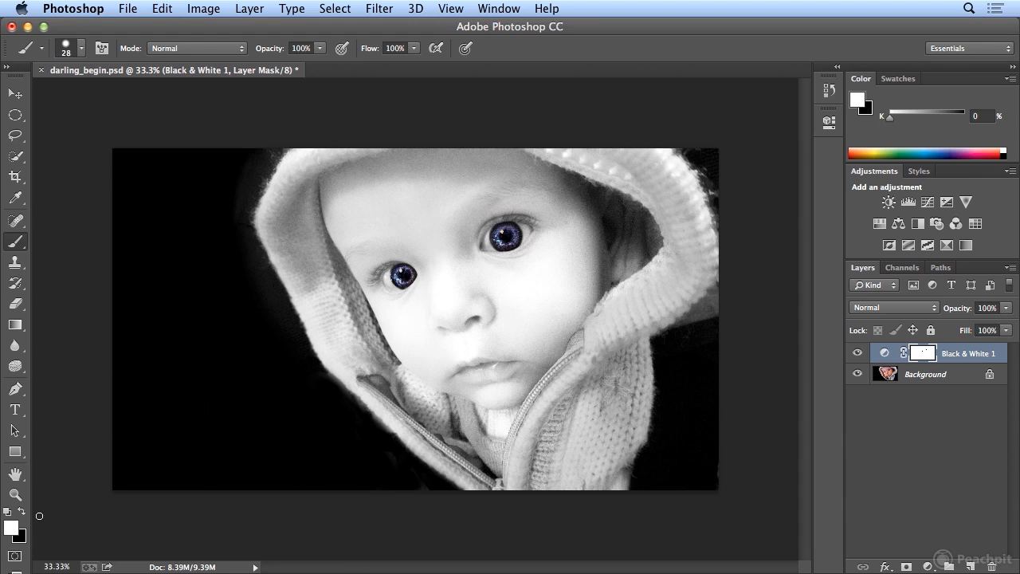
Step: Set the Brush to a size of 254 px with 0% hardness
click(82, 49)
drag(110, 96, 164, 96)
drag(165, 134, 87, 137)
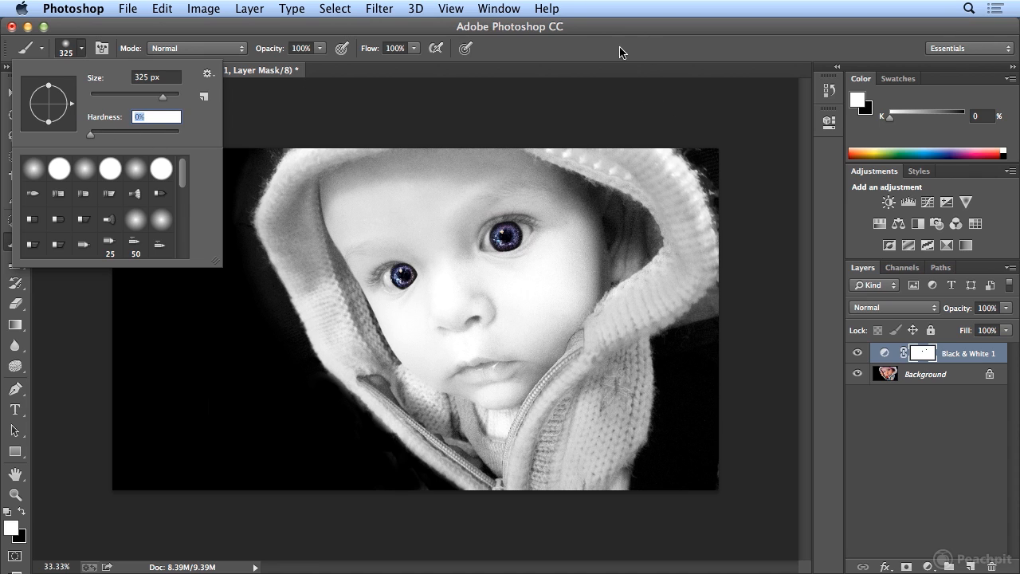
drag(164, 96, 154, 97)
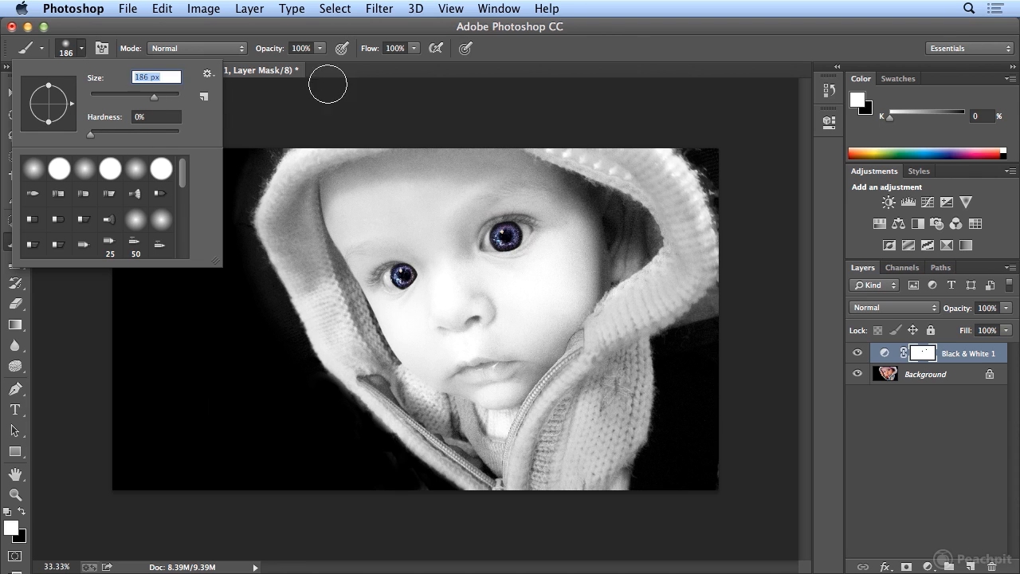
drag(154, 96, 159, 99)
click(629, 49)
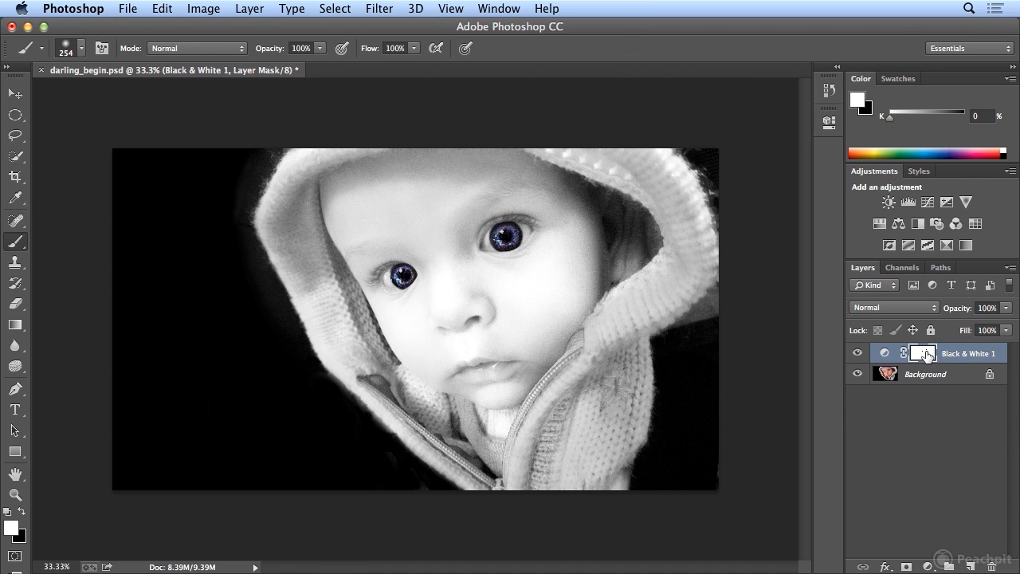
Step: Paint black at 20% opacity on the mask over the right-hand cheek to bring back a faint blush
click(23, 514)
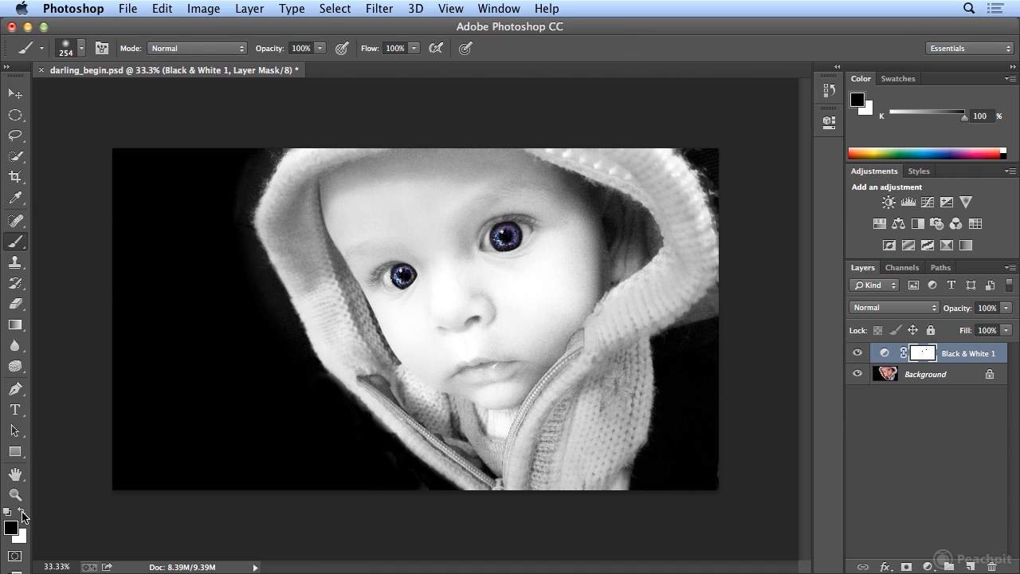
click(319, 48)
drag(323, 63, 261, 71)
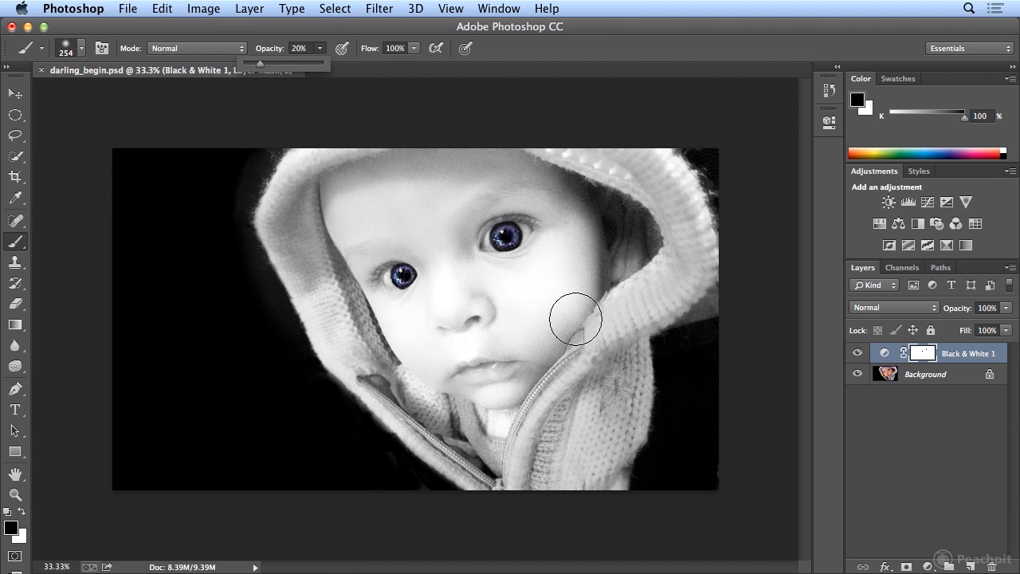
click(536, 297)
mouse_move(535, 302)
mouse_down()
mouse_move(558, 276)
mouse_move(541, 291)
mouse_up()
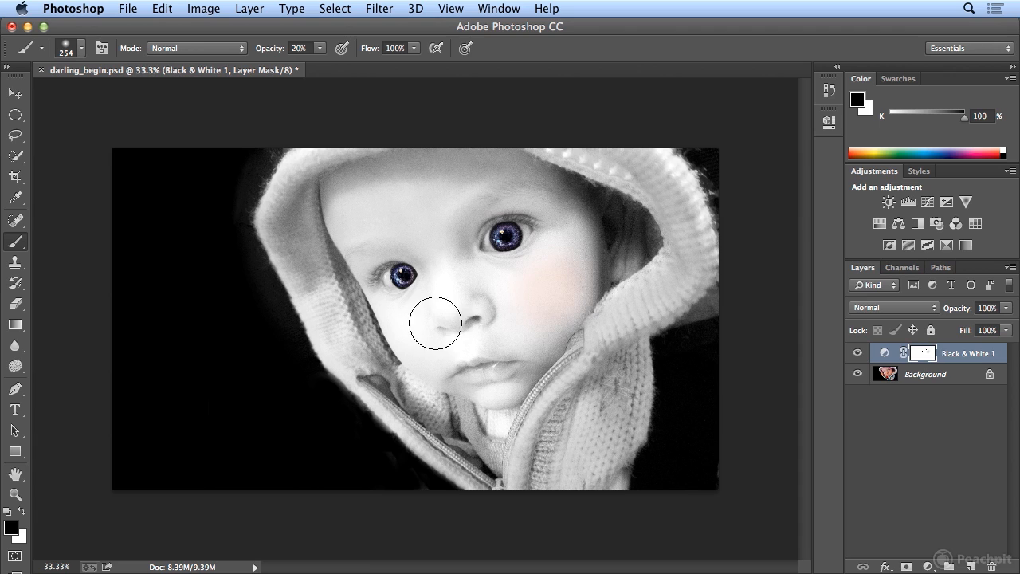
Step: Paint black on the mask over the left-hand cheek with a 146 px Brush and undo the last stroke
click(81, 49)
drag(162, 99, 145, 102)
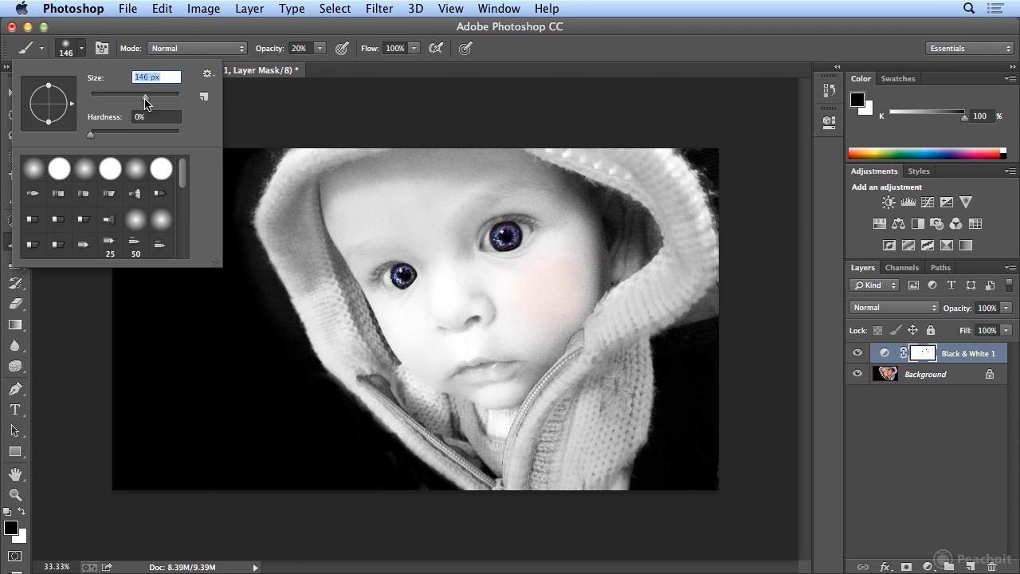
mouse_move(409, 331)
mouse_down()
mouse_move(398, 332)
mouse_move(406, 346)
mouse_move(416, 332)
mouse_move(408, 327)
mouse_move(429, 331)
mouse_move(398, 337)
mouse_move(412, 321)
mouse_up()
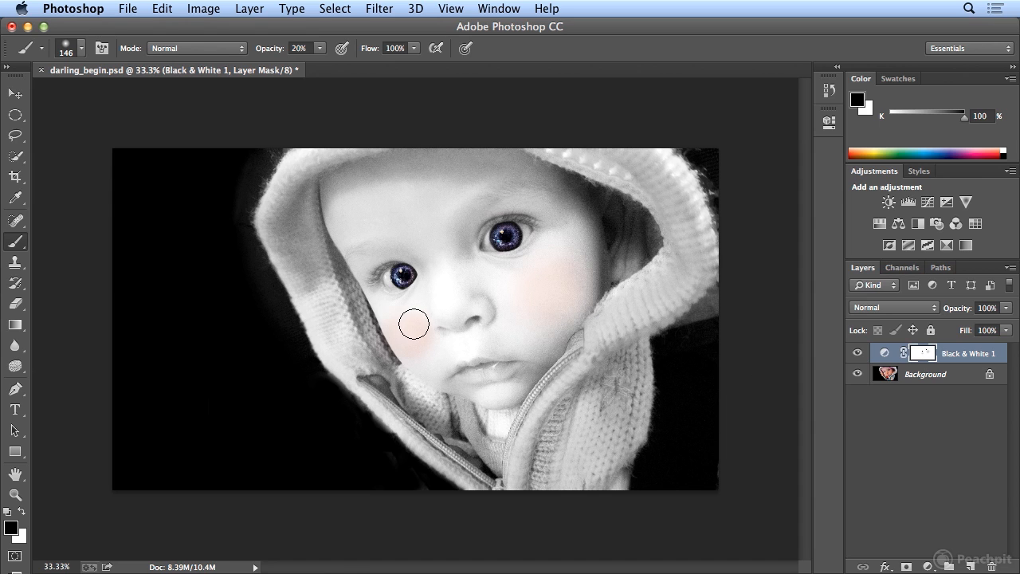
click(162, 9)
click(169, 28)
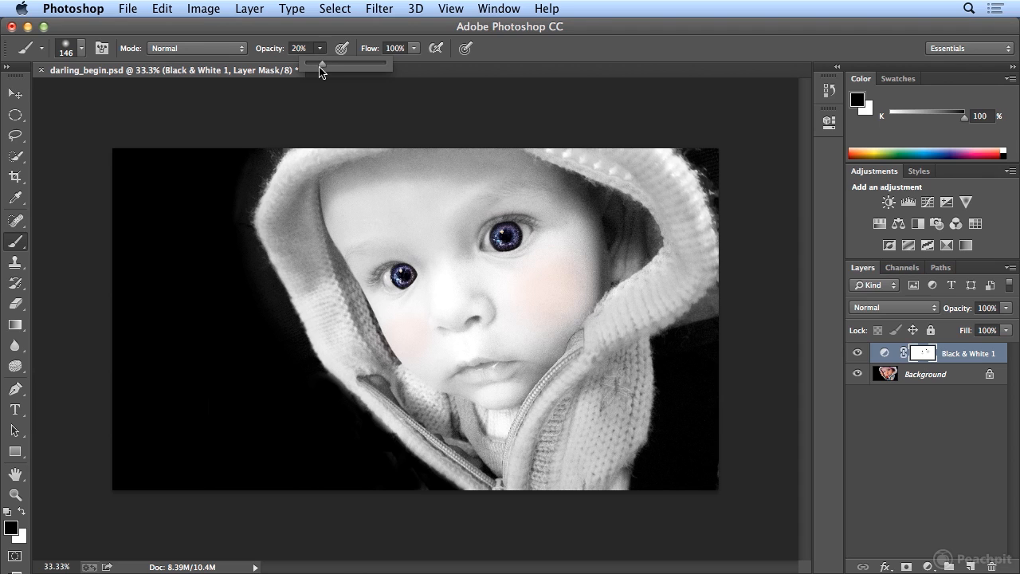
Step: Paint black on the mask over the lips with a 60 px Brush at 30% opacity to restore some of their colour
drag(321, 66, 329, 64)
click(81, 50)
drag(143, 99, 125, 102)
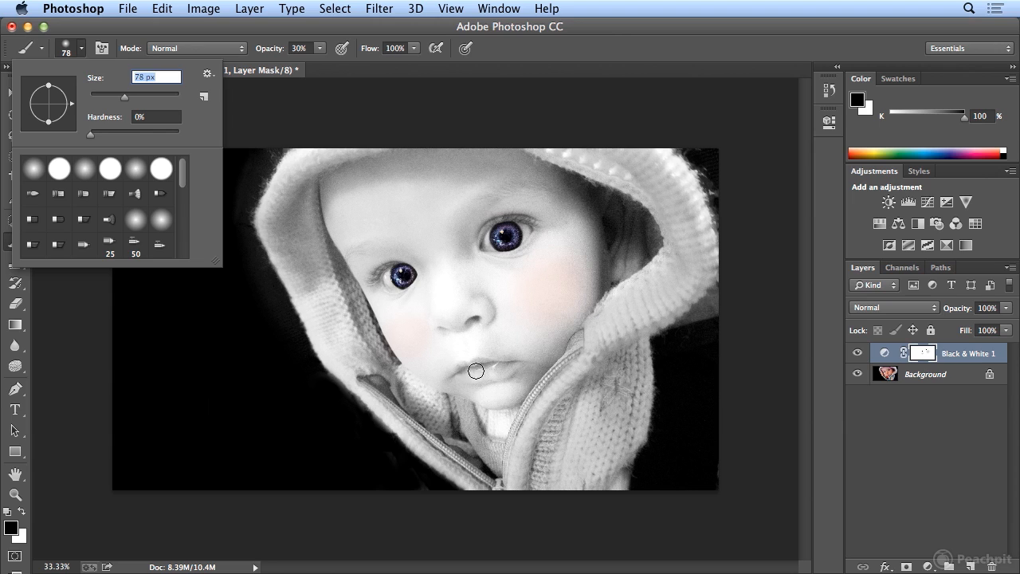
drag(125, 96, 117, 97)
mouse_move(460, 373)
mouse_down()
mouse_move(505, 368)
mouse_move(462, 377)
mouse_move(506, 367)
mouse_move(475, 369)
mouse_up()
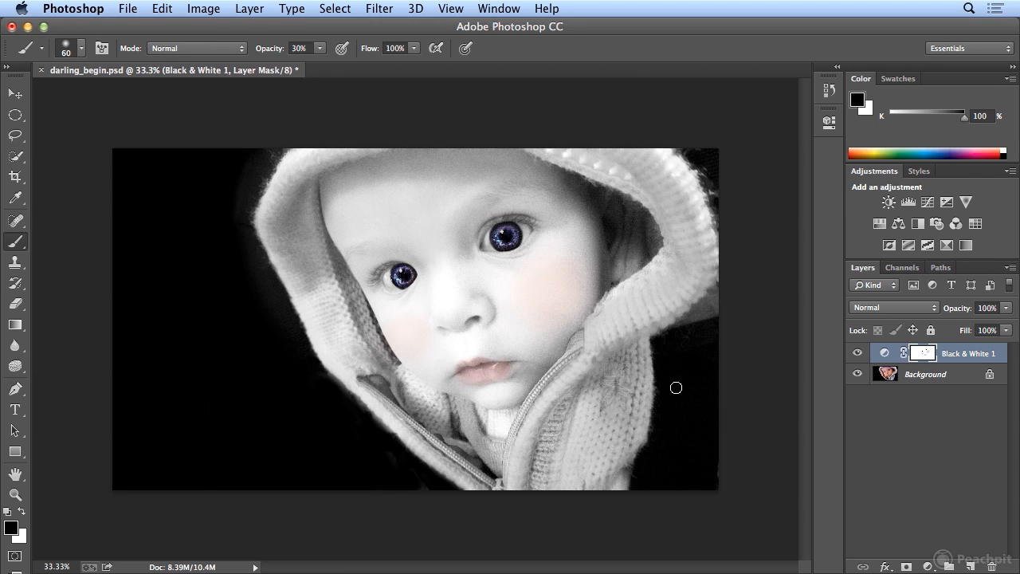